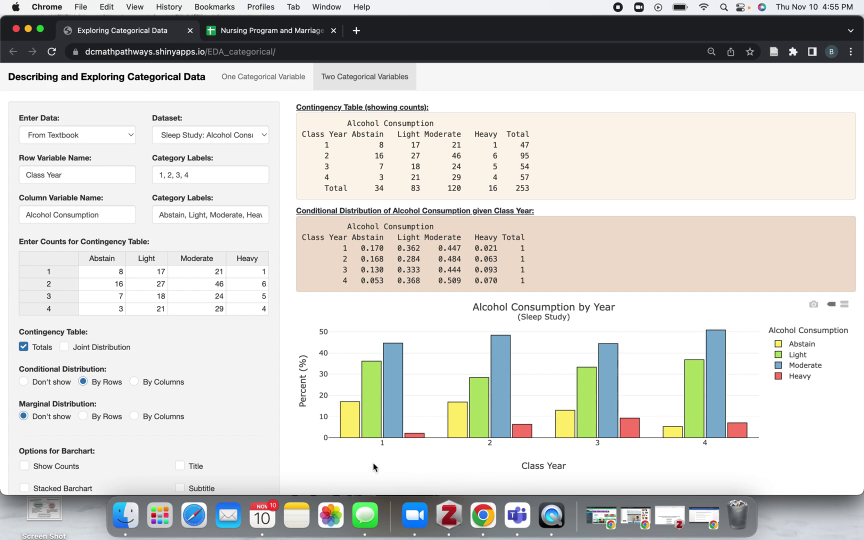
- Display the alcohol consumption by class year chart as a stacked barchart
mouse_move(348, 435)
mouse_move(343, 419)
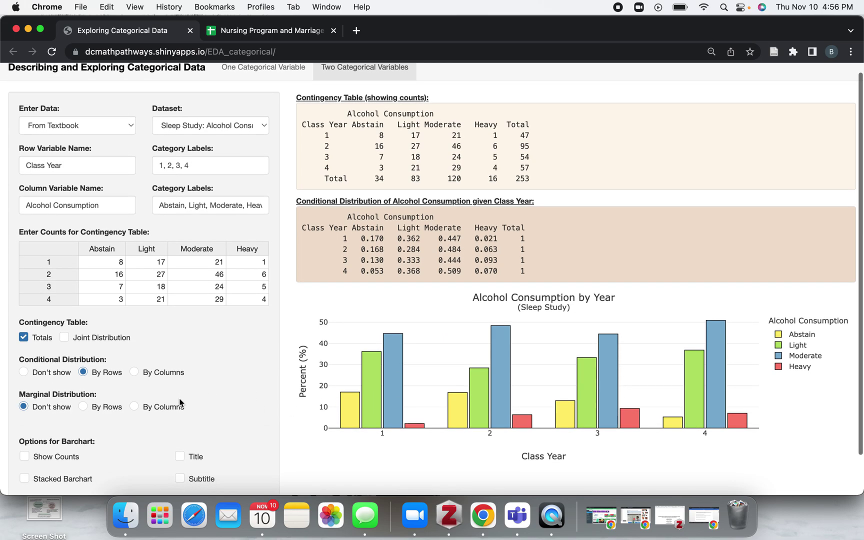
scroll(179, 398, "down", 3)
scroll(260, 375, "down", 1)
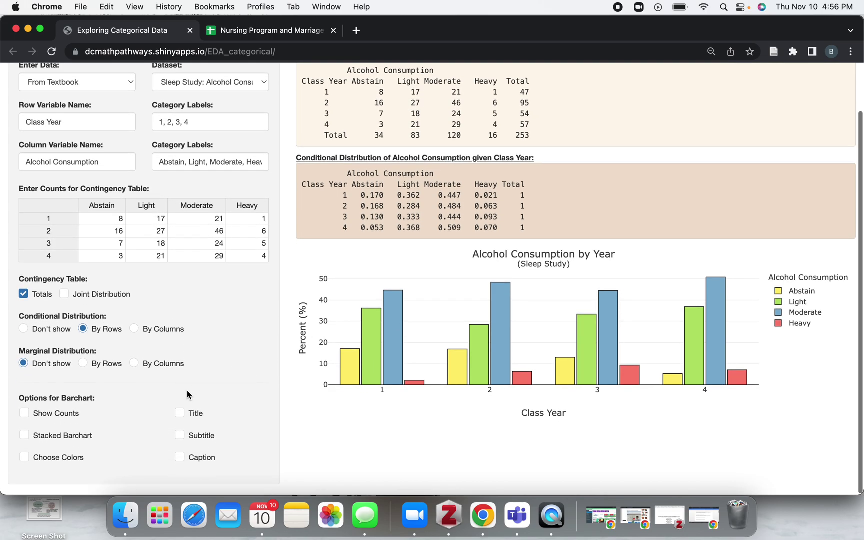
left_click(25, 435)
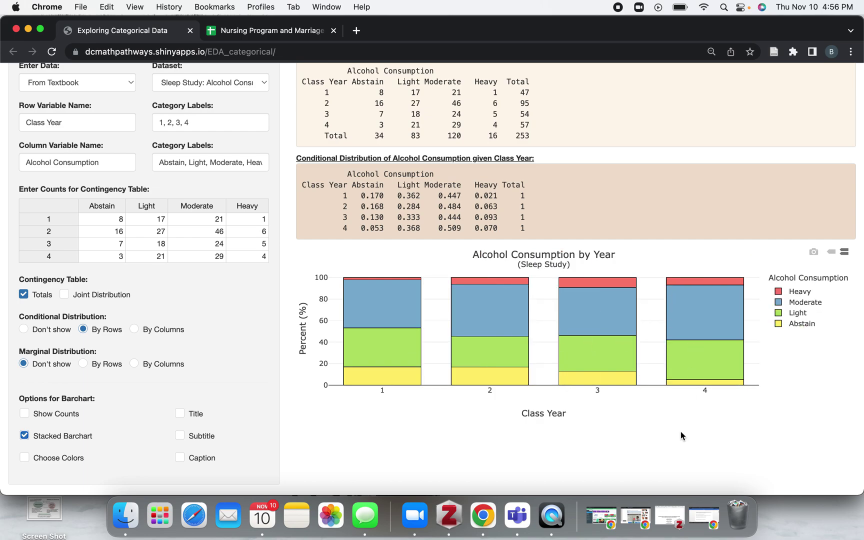
scroll(681, 433, "down", 1)
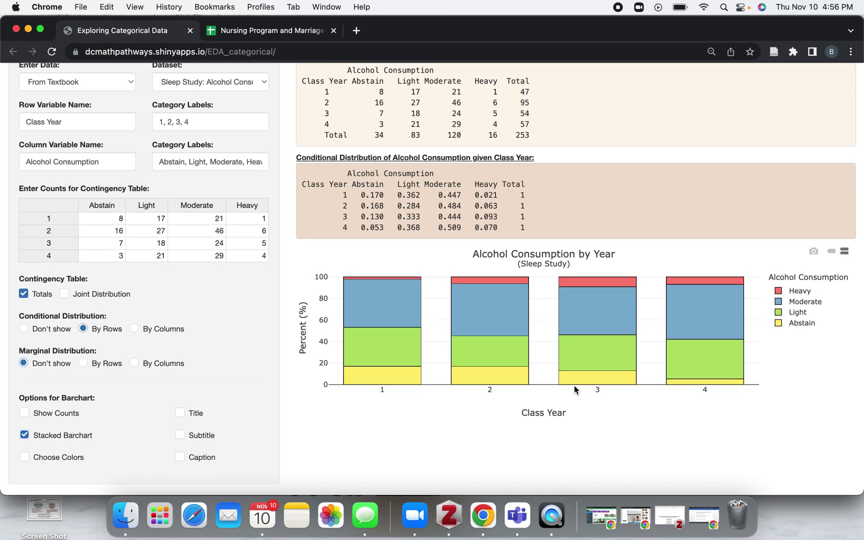
- Change the data entry method from the textbook dataset to Individual Observations
scroll(588, 390, "up", 3)
left_click(67, 141)
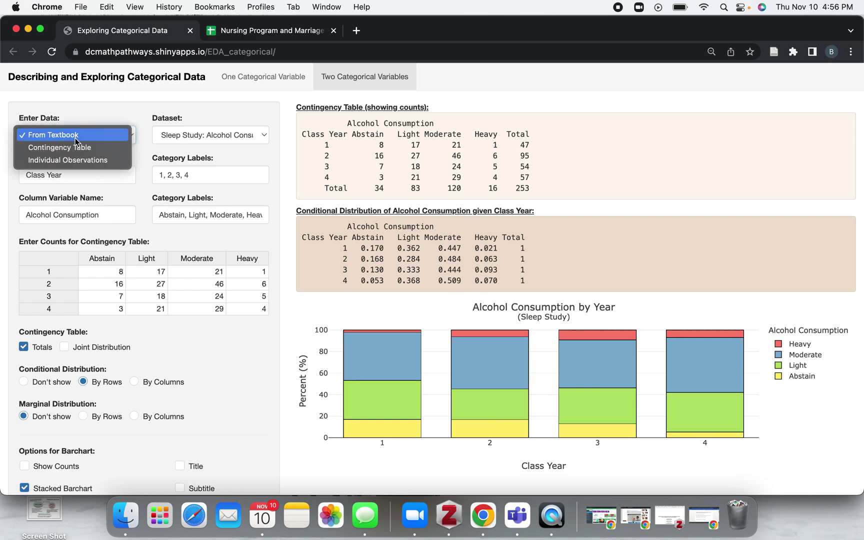
left_click(85, 162)
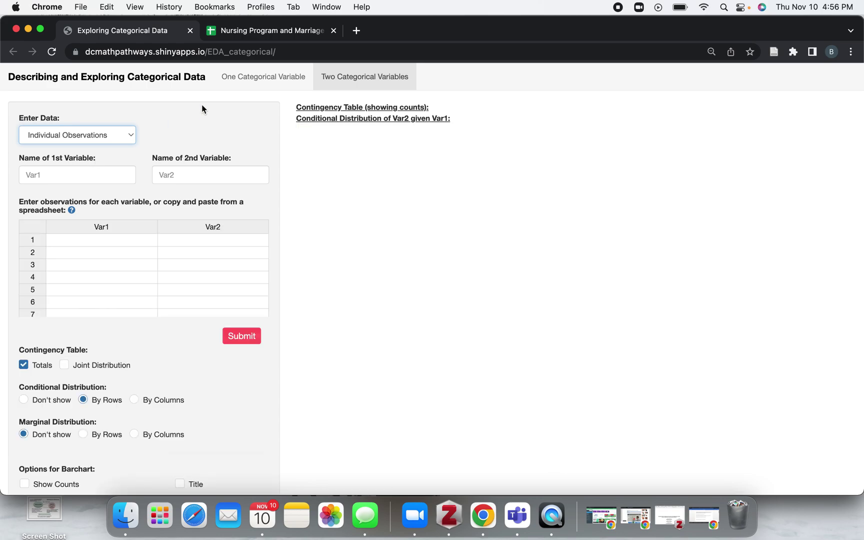
- Switch to the Nursing Program and Marriage Status spreadsheet in Google Sheets and copy the generation responses in B2:B347
left_click(233, 33)
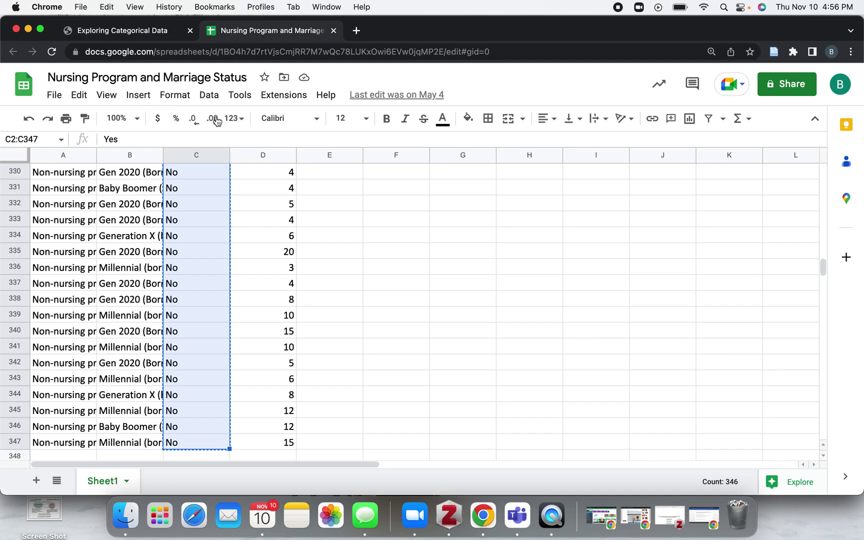
scroll(156, 255, "up", 10)
scroll(156, 255, "right", 2)
scroll(155, 254, "up", 20)
scroll(155, 254, "left", 2)
scroll(155, 254, "up", 20)
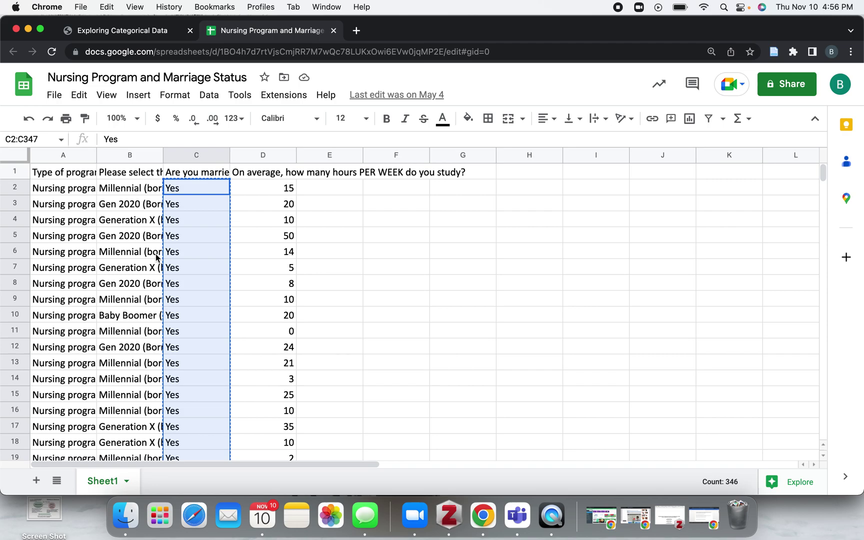
left_click(133, 189)
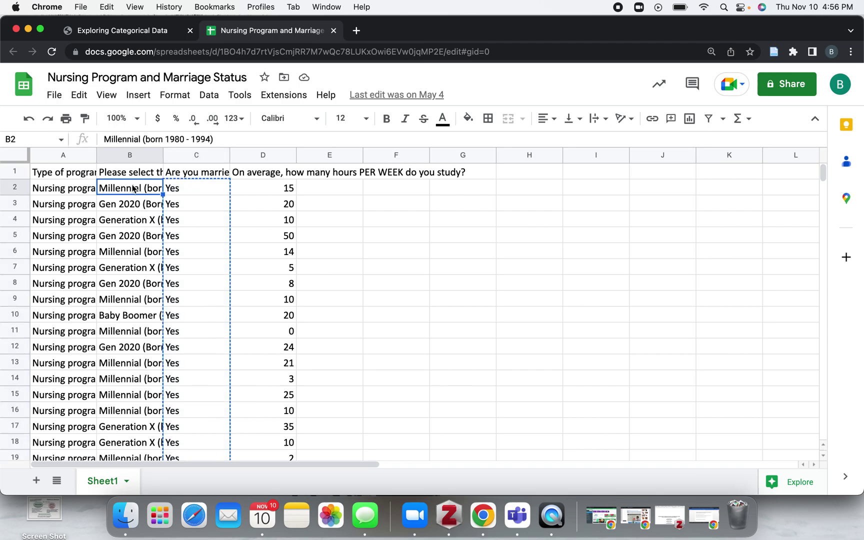
key("super+shift+Down")
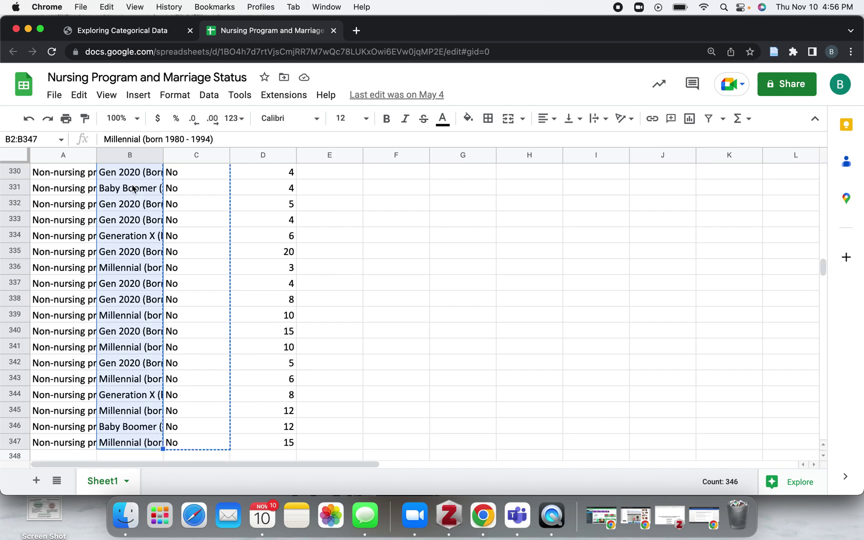
key("super+c")
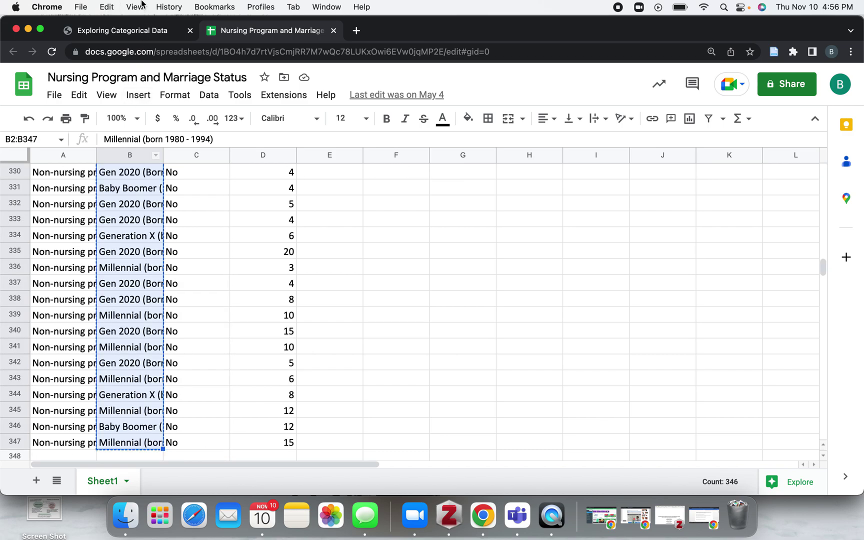
- Back in the Exploring Categorical Data app, paste the copied responses as the first variable's observations and name it Generation
left_click(135, 30)
left_click(83, 247)
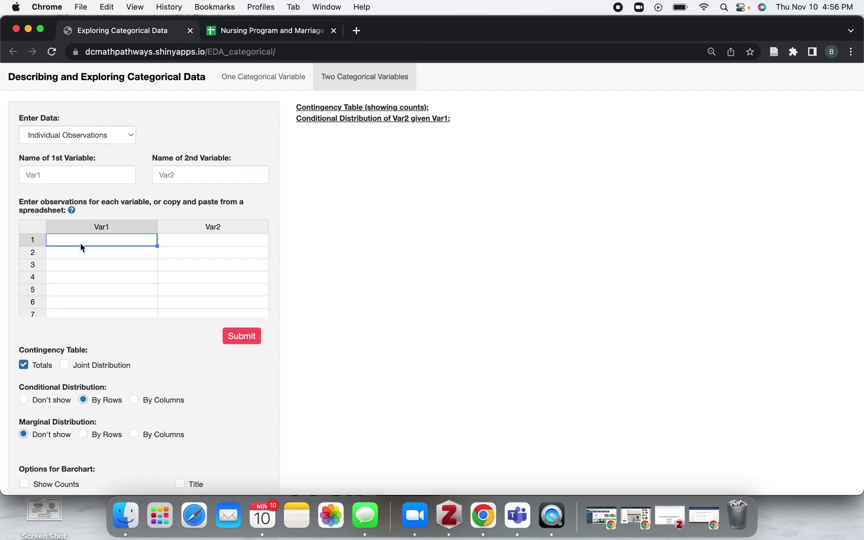
key("super+v")
left_click(53, 174)
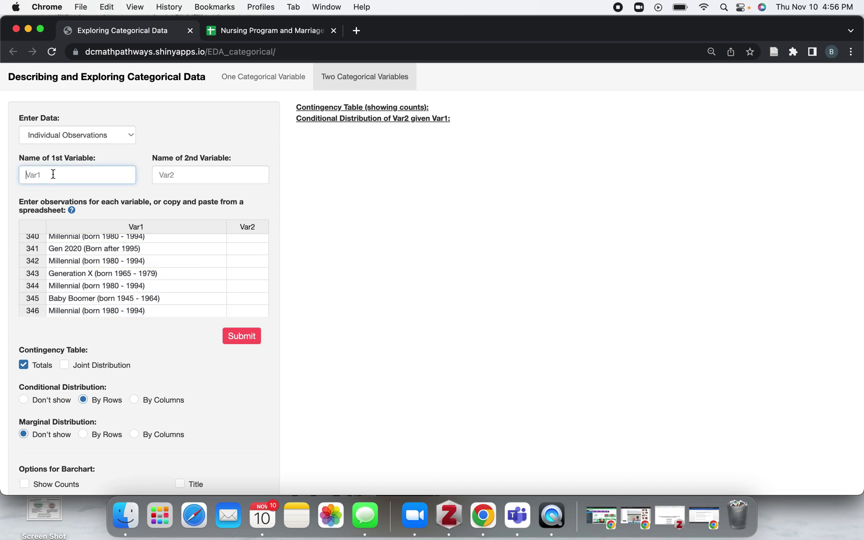
type("Generation")
- Return to the Google Sheets spreadsheet and copy the marital status answers in C2:C347
left_click(270, 31)
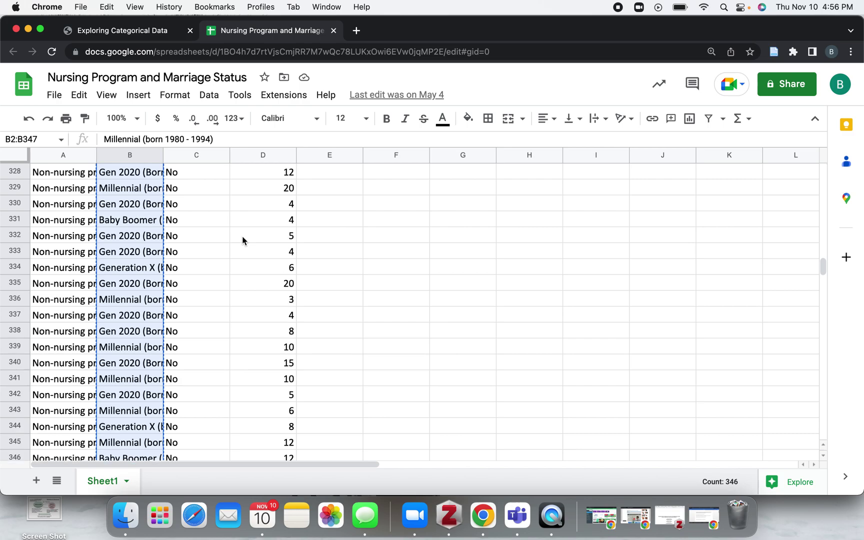
scroll(242, 237, "up", 20)
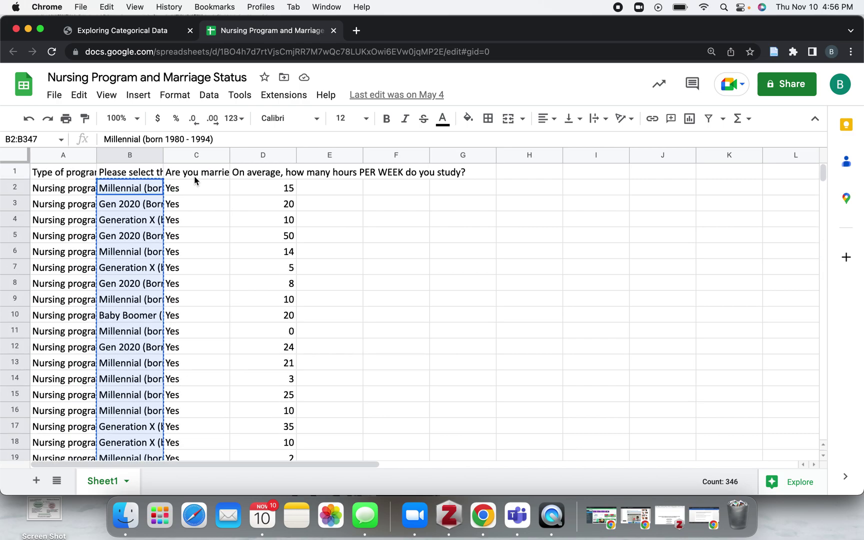
left_click(195, 190)
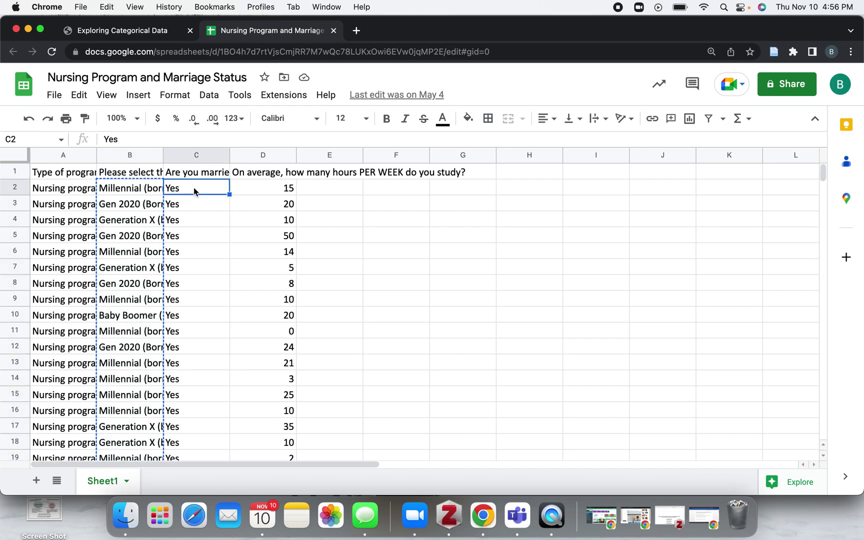
key("super+shift+Down")
key("super+c")
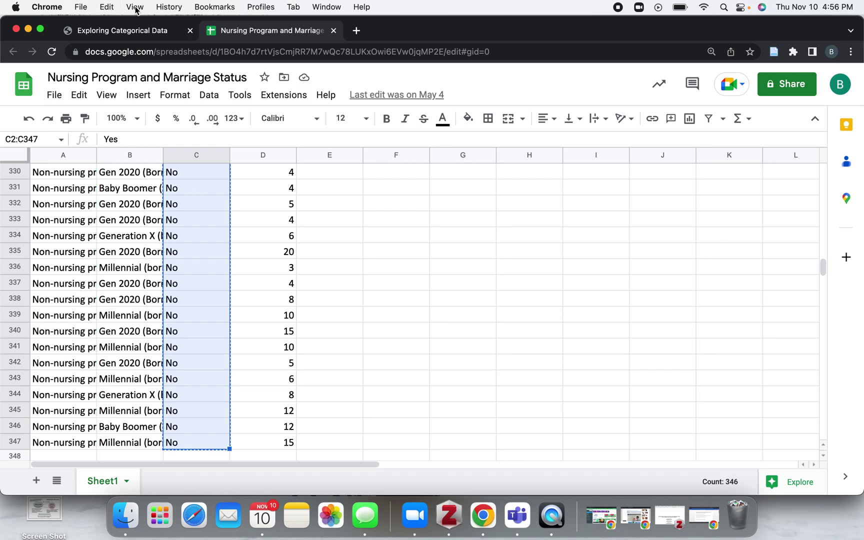
- Back in the Exploring Categorical Data app, paste the answers as the second variable's observations and name it Married?
left_click(116, 32)
scroll(243, 239, "up", 20)
left_click(243, 239)
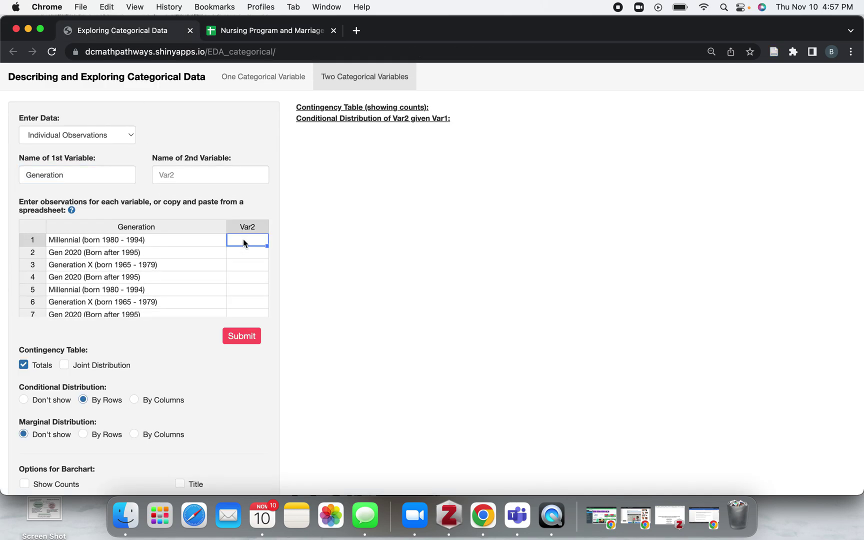
key("super+v")
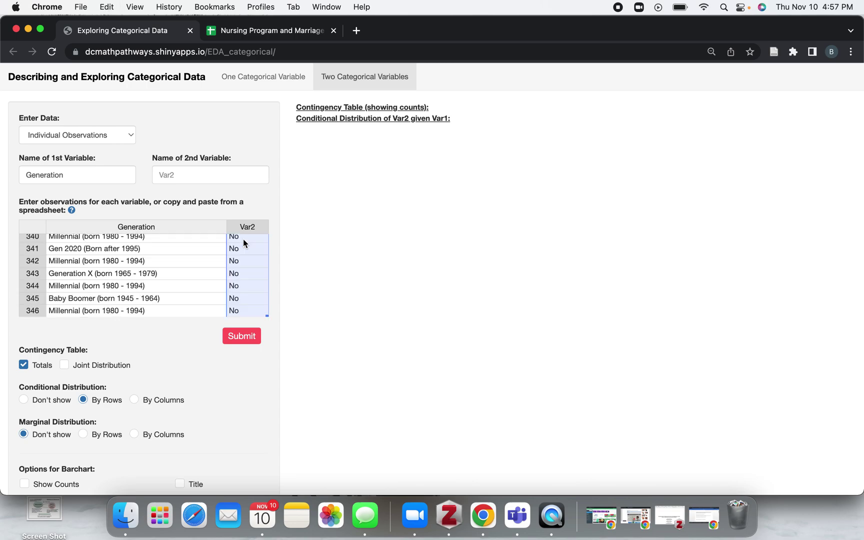
left_click(202, 175)
type("Marr")
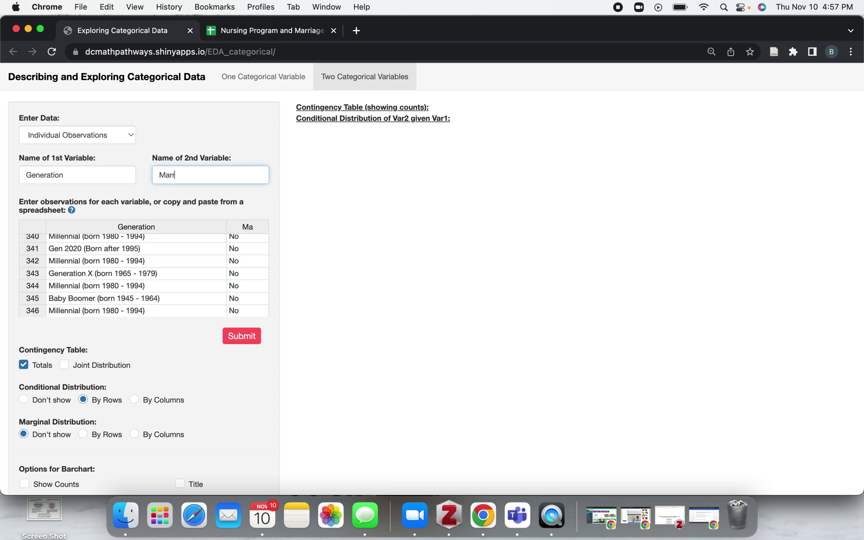
type("ied?")
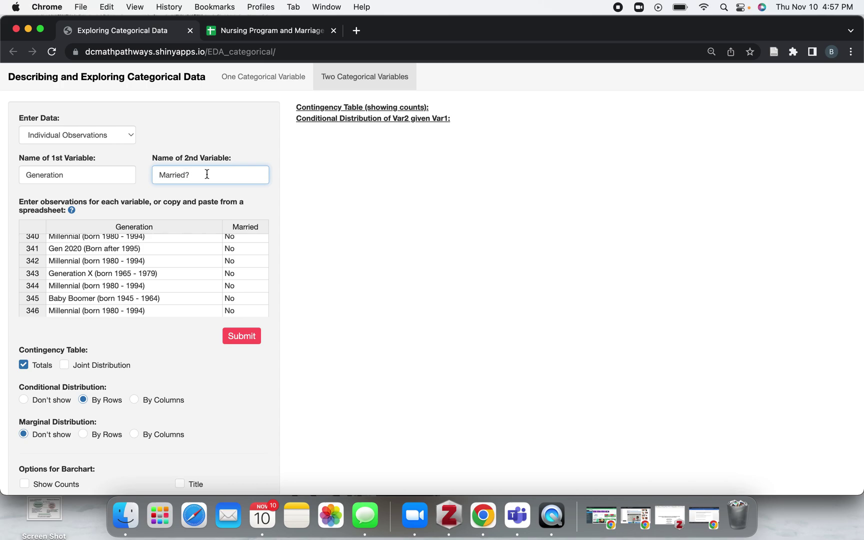
- Submit the observations to generate the contingency table, conditional distribution and barchart
left_click(247, 339)
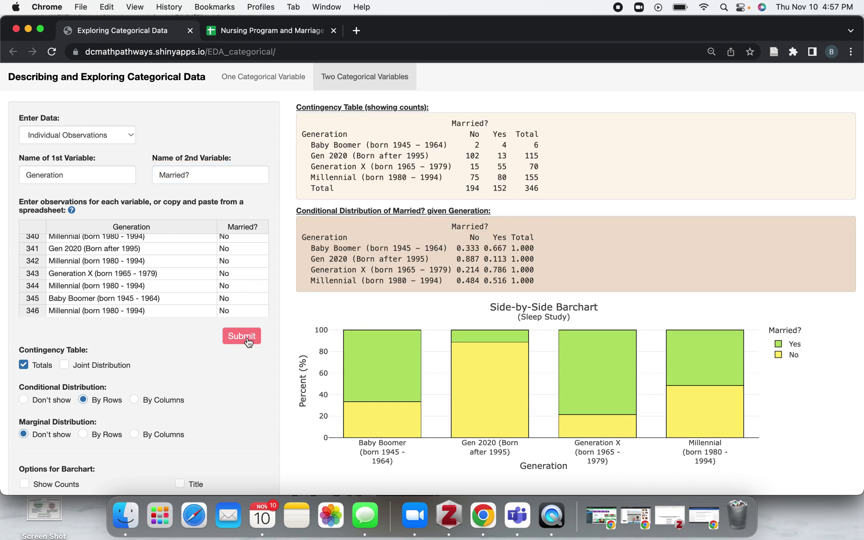
mouse_move(394, 345)
scroll(412, 350, "down", 2)
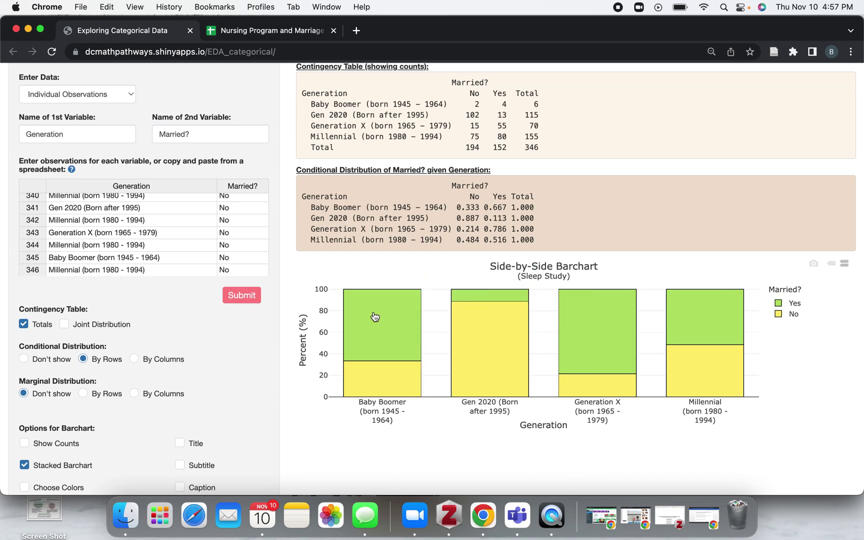
scroll(422, 482, "down", 1)
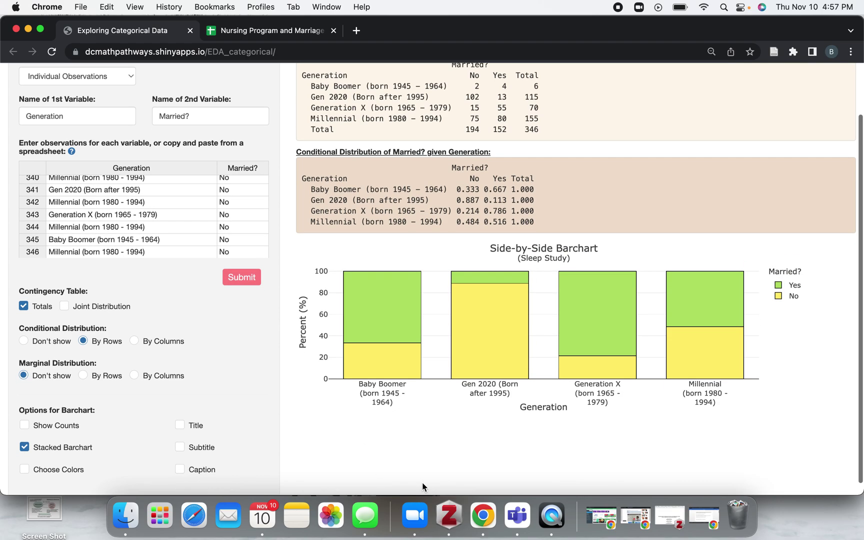
- Turn off the stacked barchart option and inspect the counts and percentages of the Yes and No bars for the generations
left_click(24, 447)
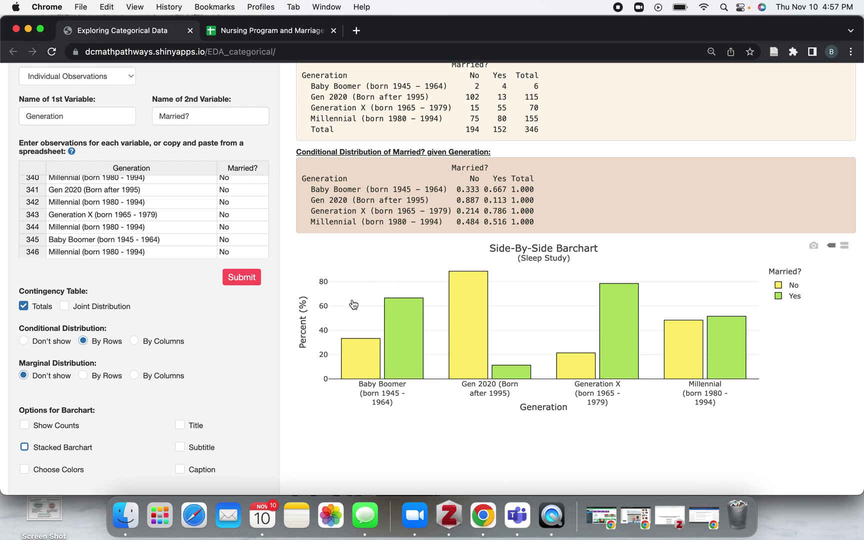
mouse_move(360, 351)
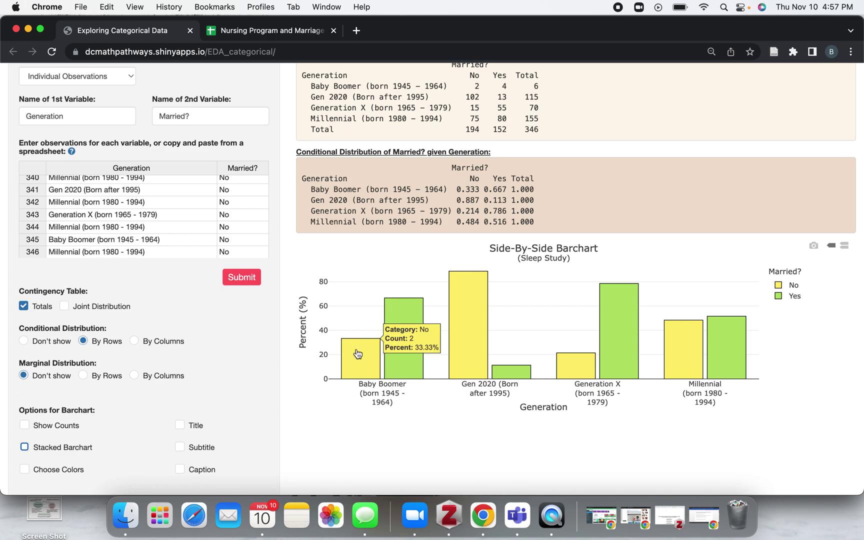
mouse_move(395, 356)
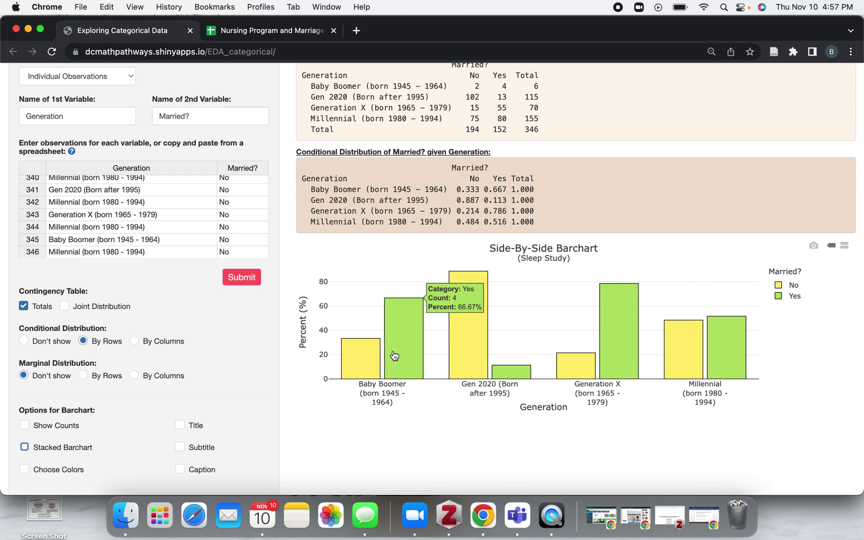
mouse_move(472, 355)
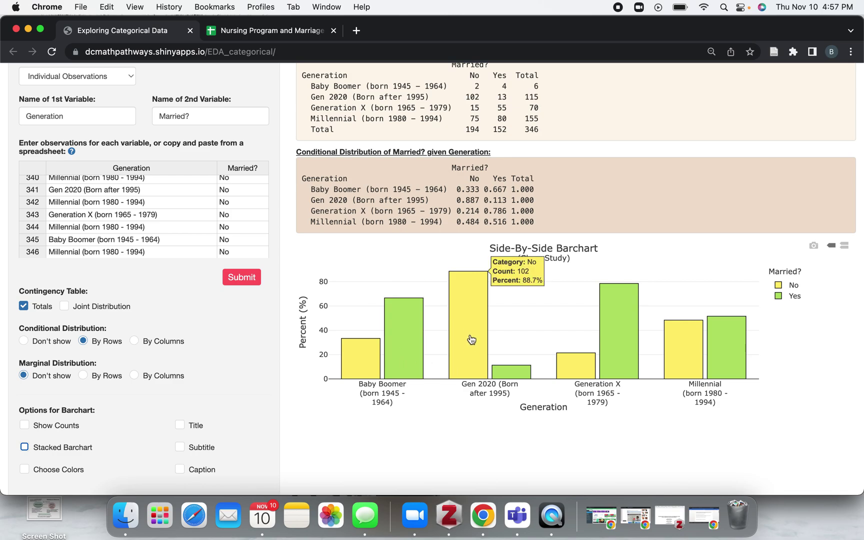
mouse_move(496, 372)
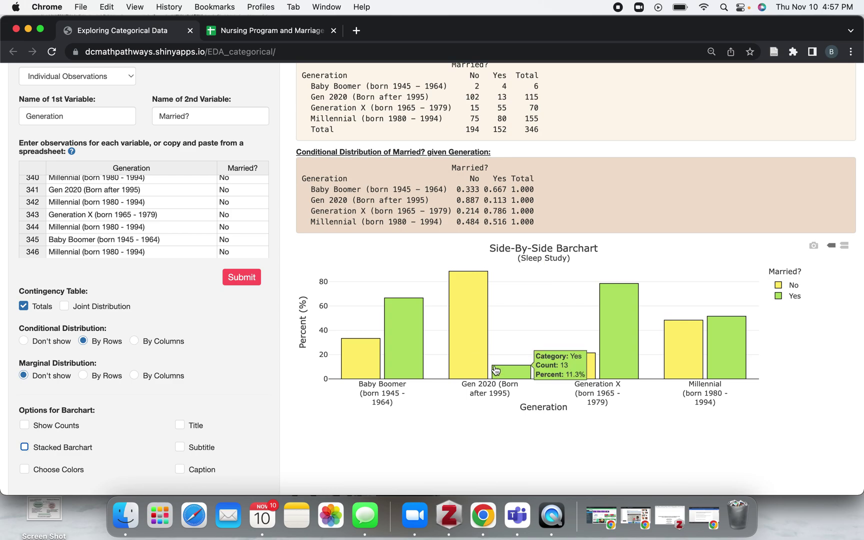
mouse_move(609, 369)
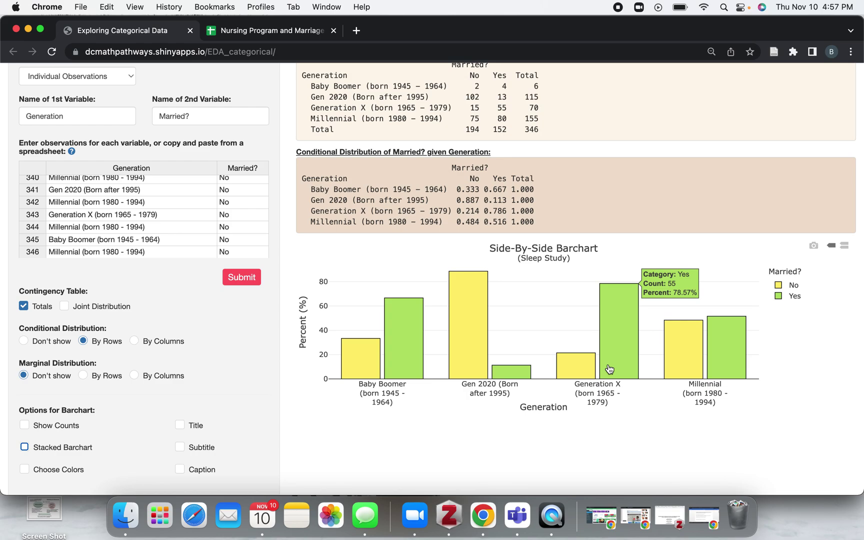
mouse_move(675, 362)
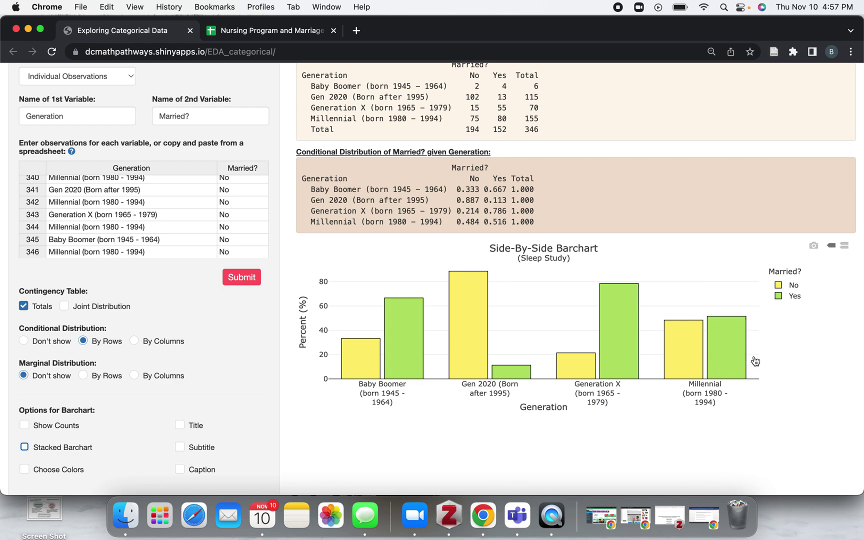
- Set the conditional distribution to By Columns and make the barchart show counts instead of percentages
scroll(359, 428, "down", 1)
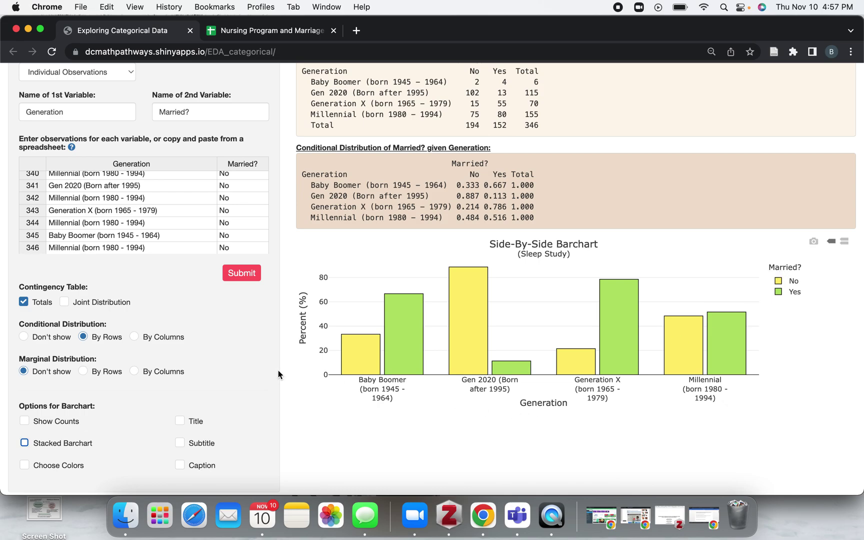
left_click(135, 338)
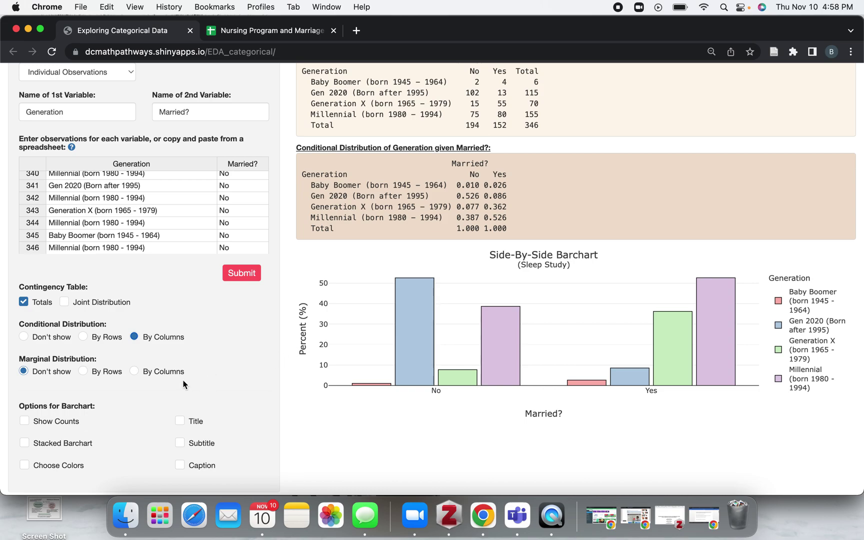
left_click(24, 421)
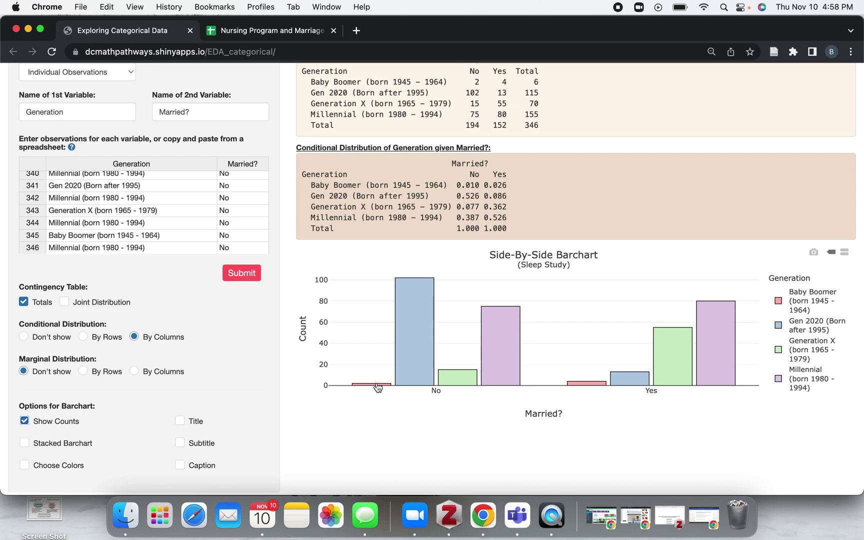
mouse_move(378, 389)
mouse_move(459, 389)
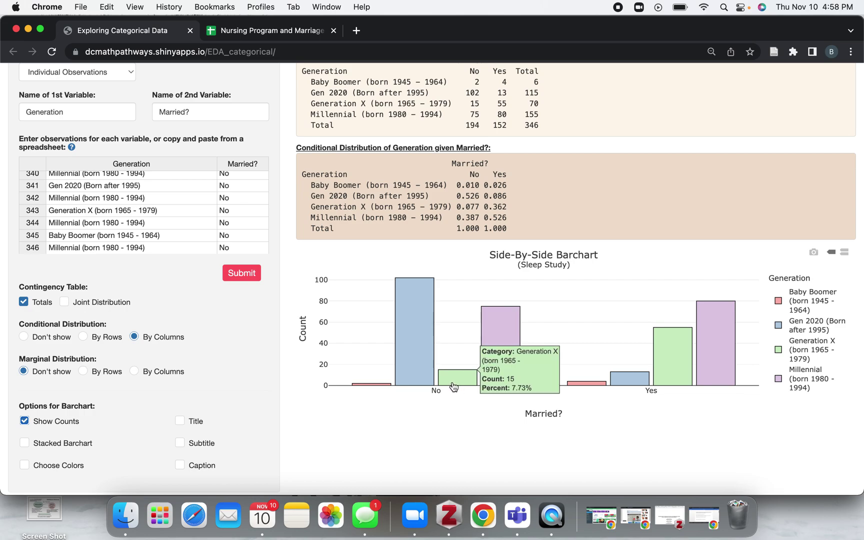
- Enable a custom title for the barchart and set it to Married by Generation
mouse_move(507, 326)
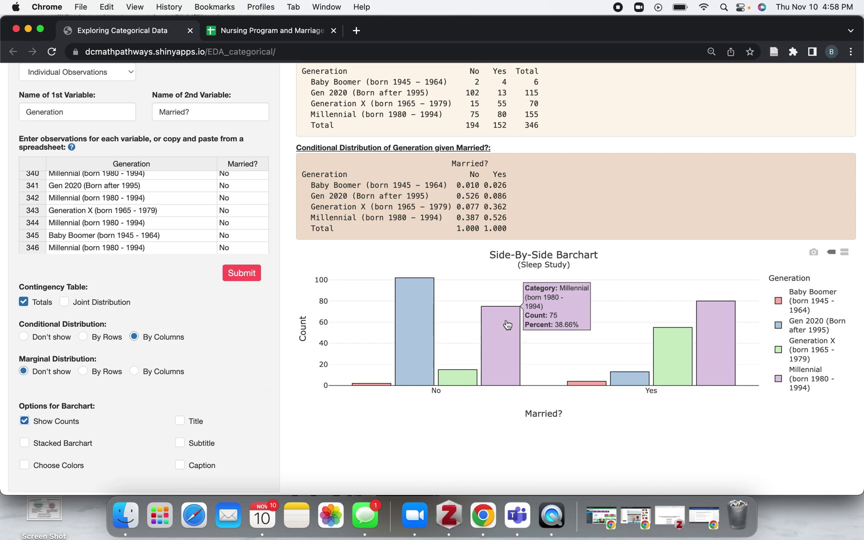
mouse_move(713, 340)
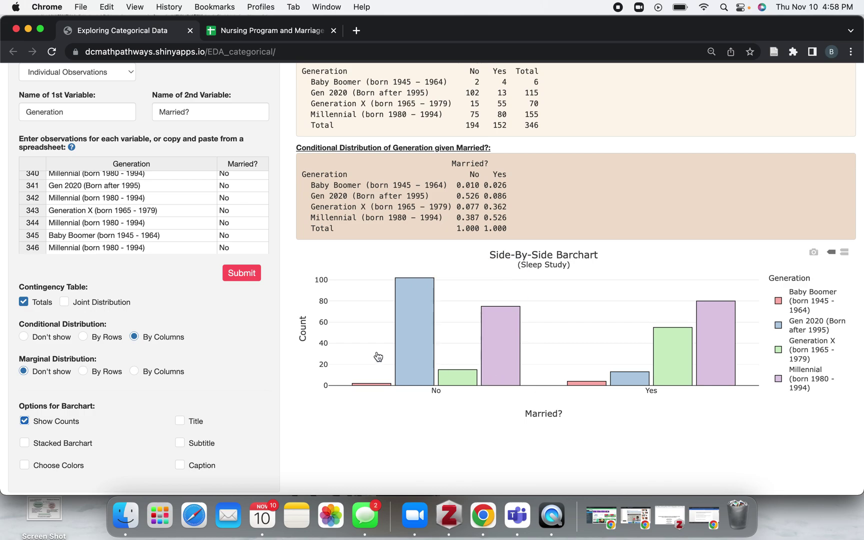
scroll(379, 356, "up", 1)
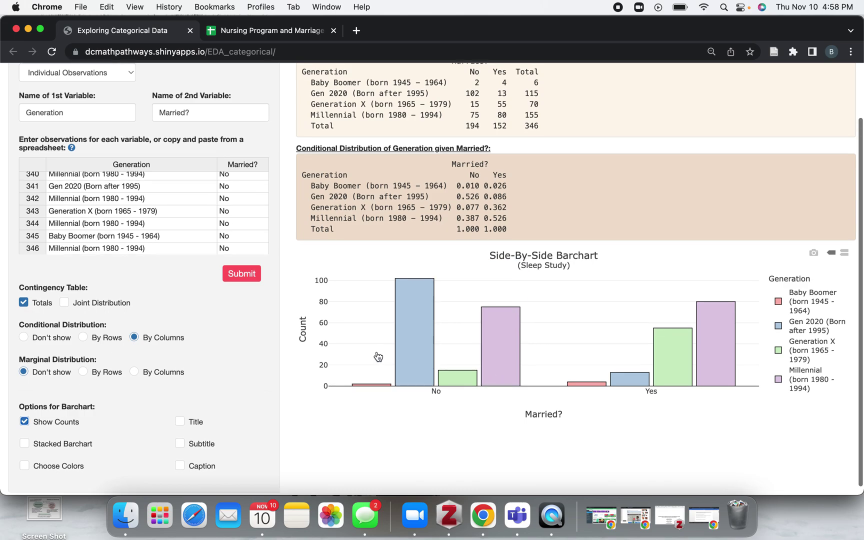
left_click(180, 422)
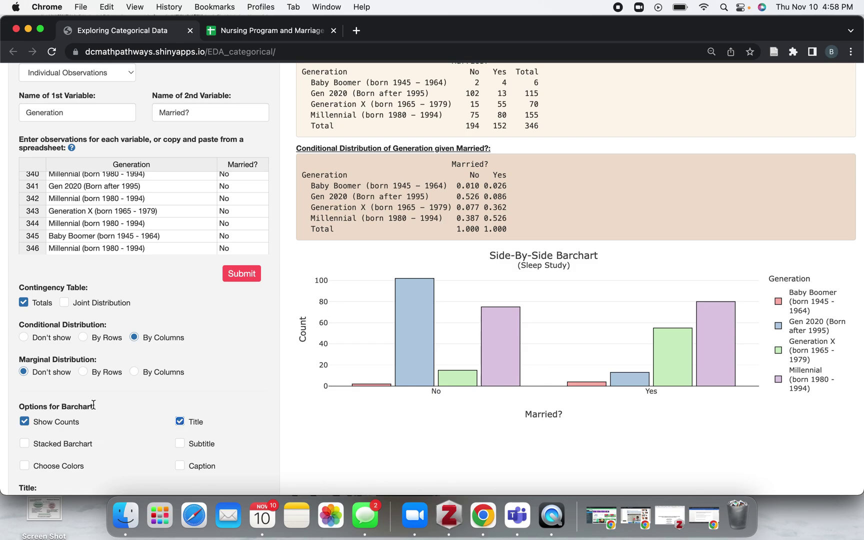
scroll(93, 404, "down", 2)
triple_click(118, 458)
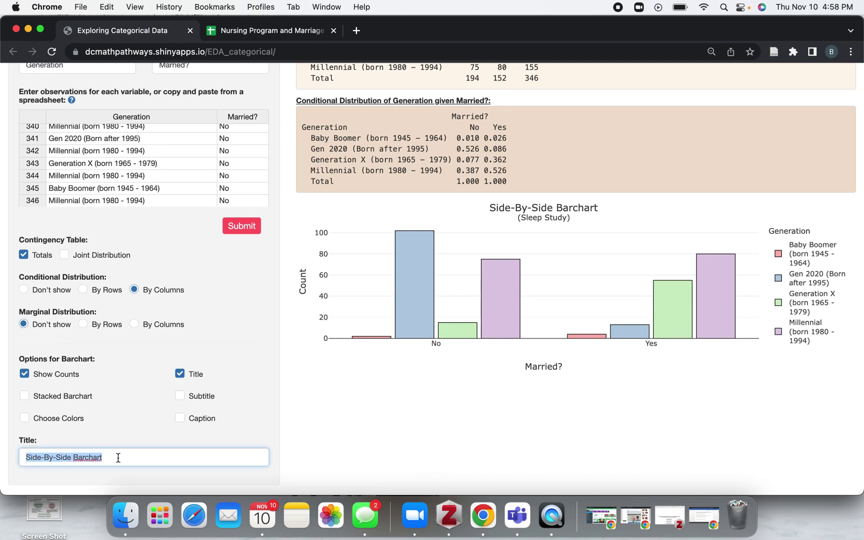
type("G")
key("BackSpace")
type("Mar")
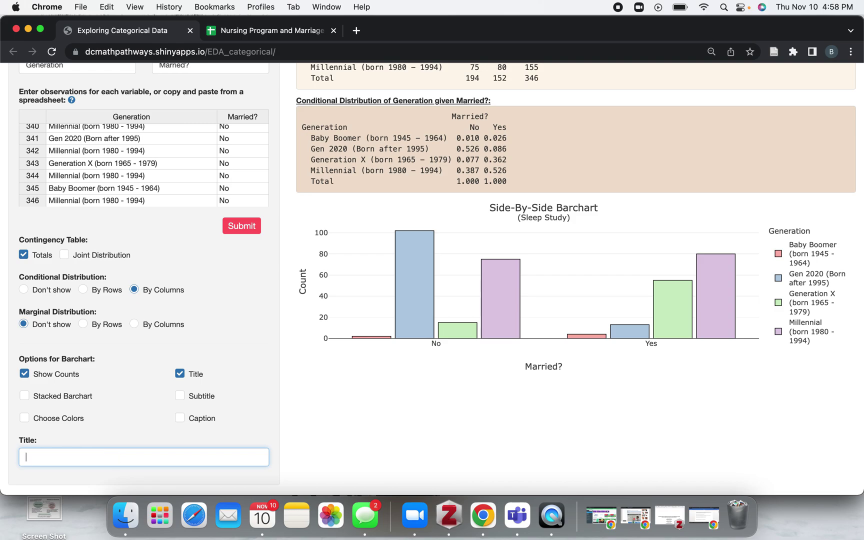
type("ried ")
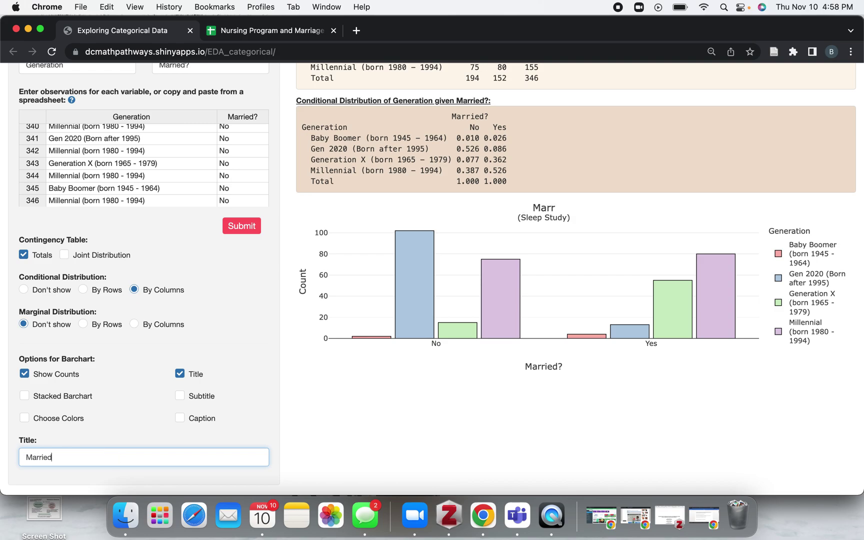
type("by Generation")
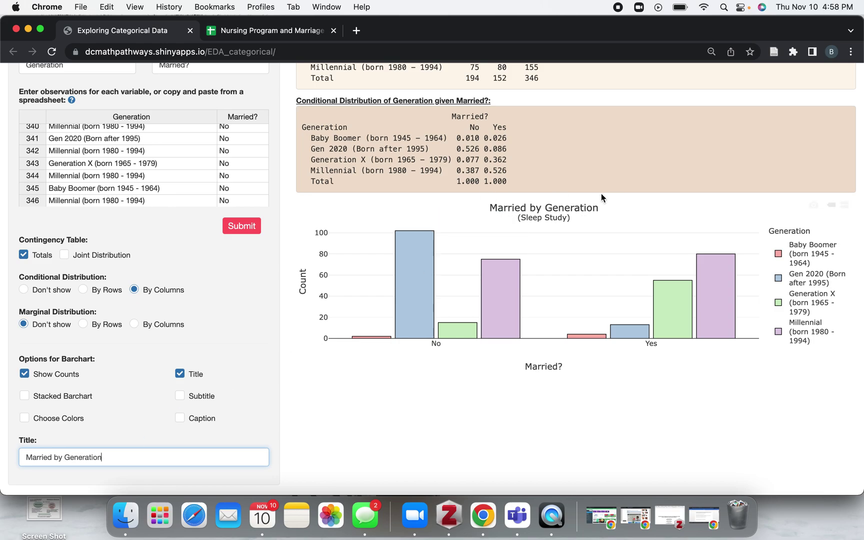
- Enable a custom subtitle for the barchart and replace its text with PA College Study
scroll(204, 354, "down", 1)
left_click(180, 394)
scroll(155, 414, "down", 2)
left_click(96, 455)
key("super+a")
key("BackSpace")
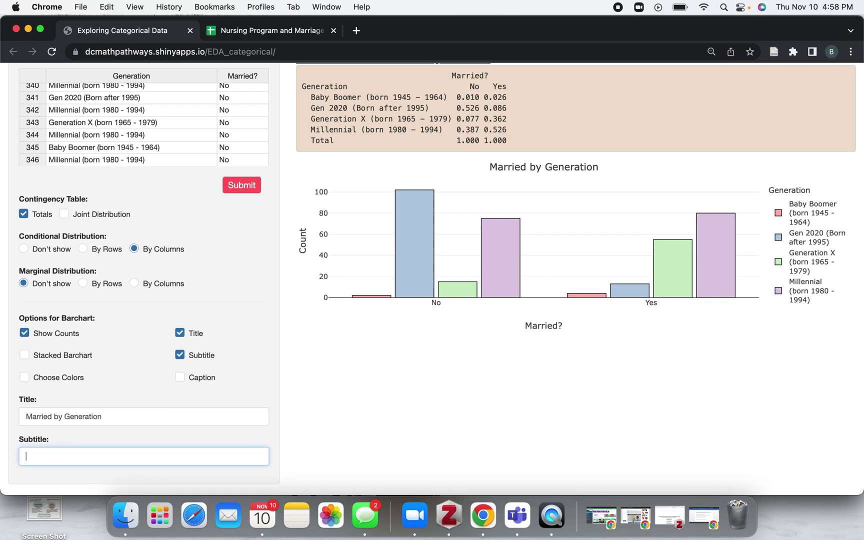
type("PA College Study")
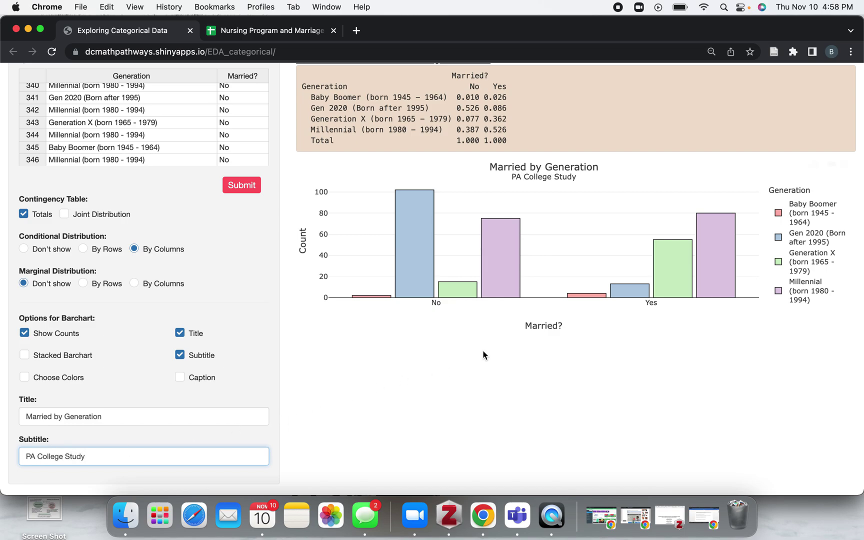
- Turn on the option to choose the barchart's colors, then return to the contingency table and conditional distribution
scroll(483, 355, "up", 1)
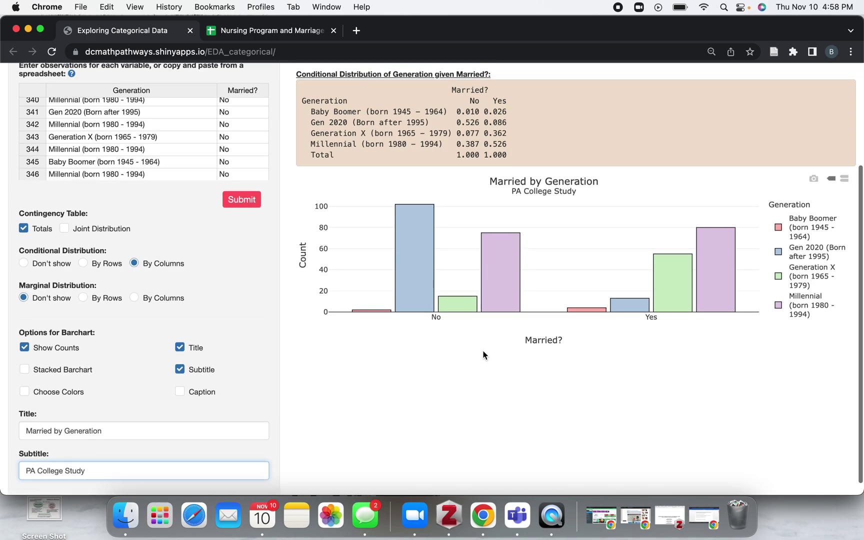
scroll(179, 403, "up", 2)
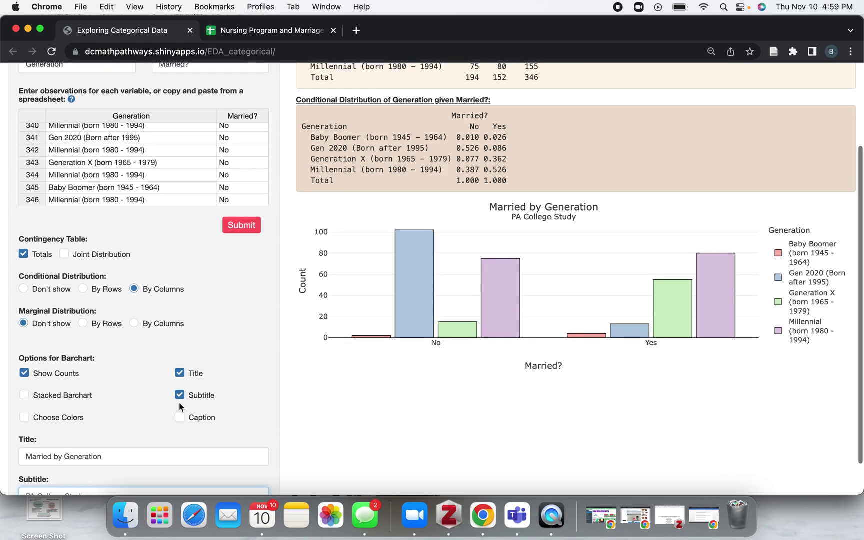
scroll(120, 415, "down", 1)
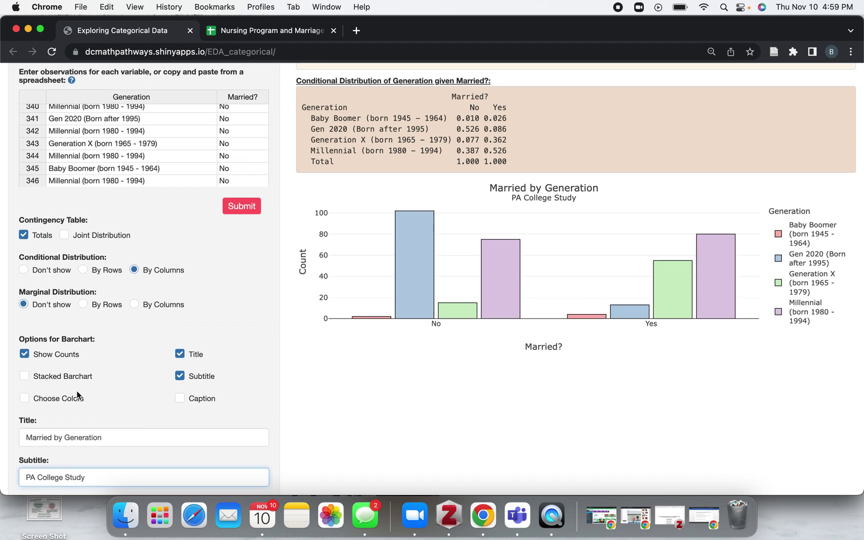
left_click(24, 398)
scroll(150, 350, "down", 1)
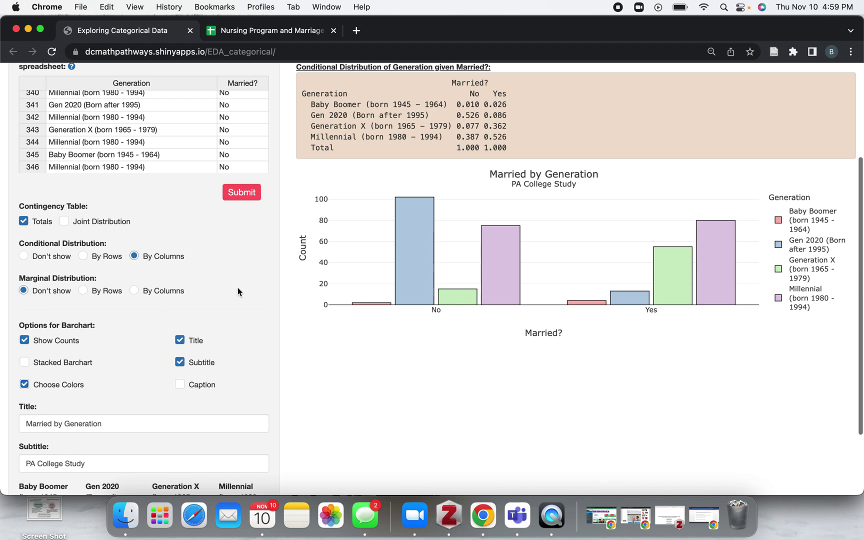
scroll(323, 284, "up", 5)
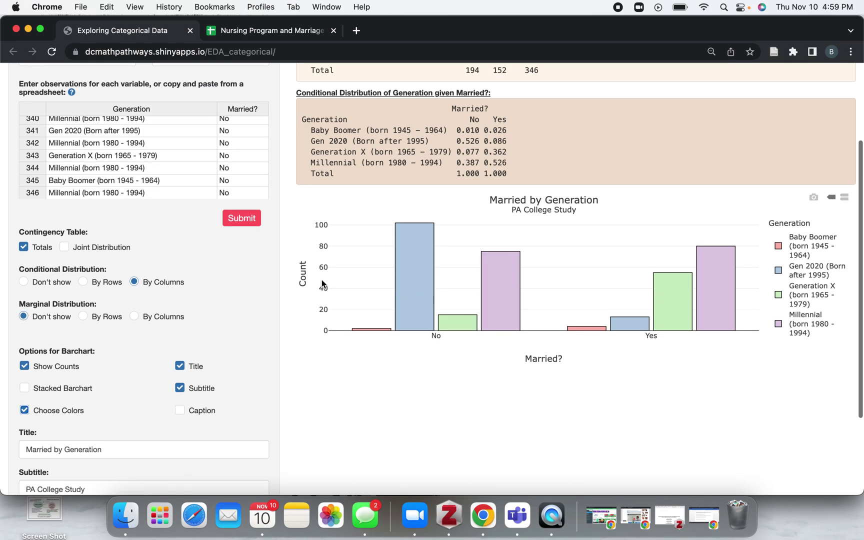
scroll(322, 284, "up", 1)
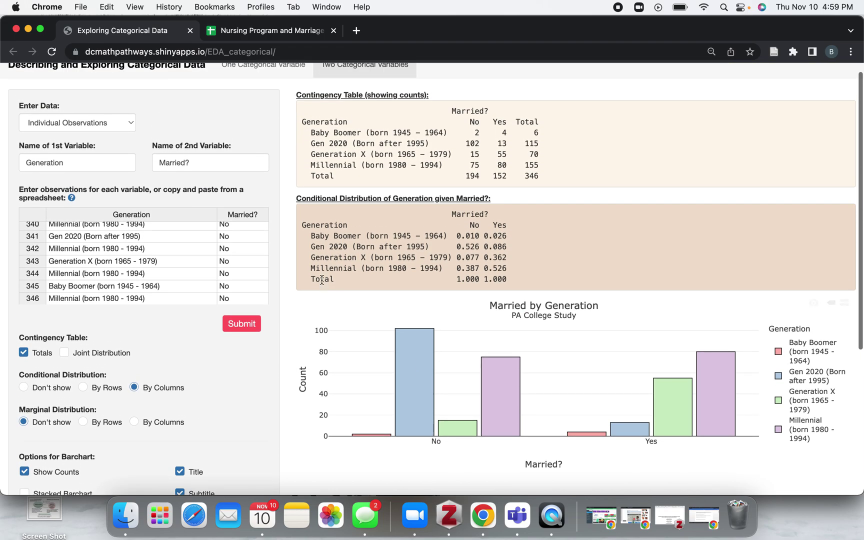